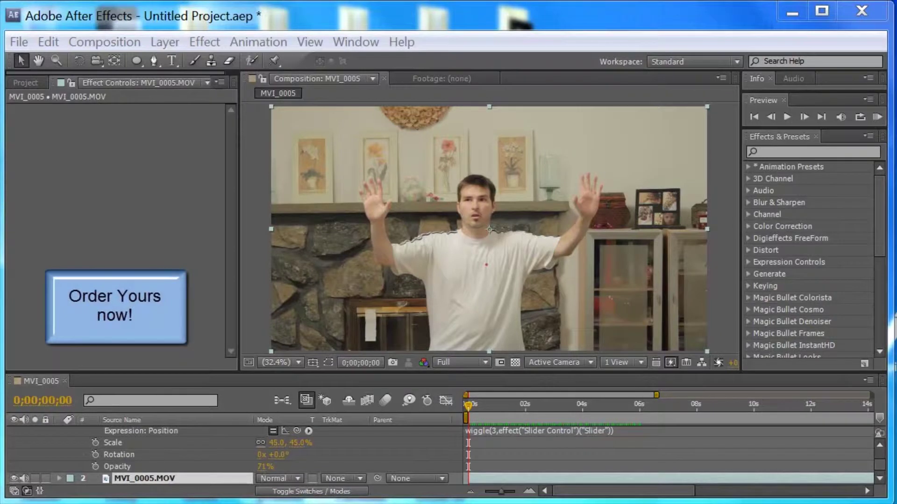
# Preview the playback of the finished composition with the red dot over the footage
pyautogui.click(874, 115)
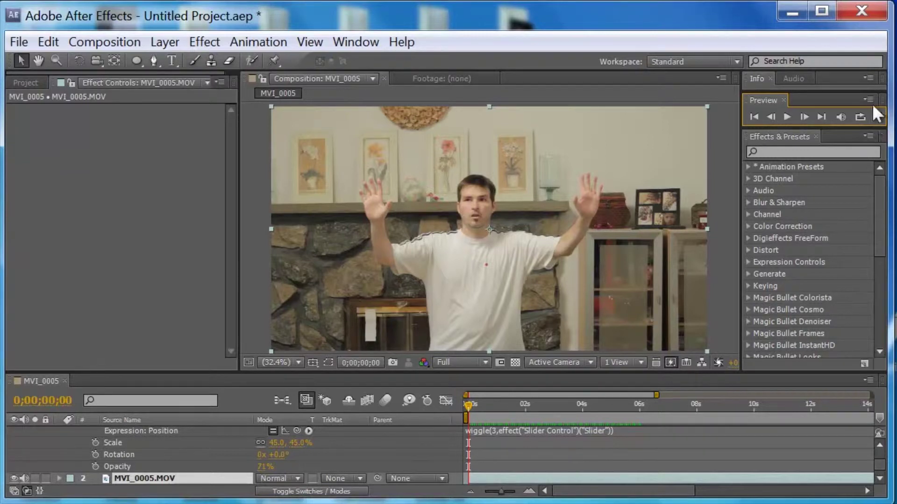
pyautogui.click(873, 120)
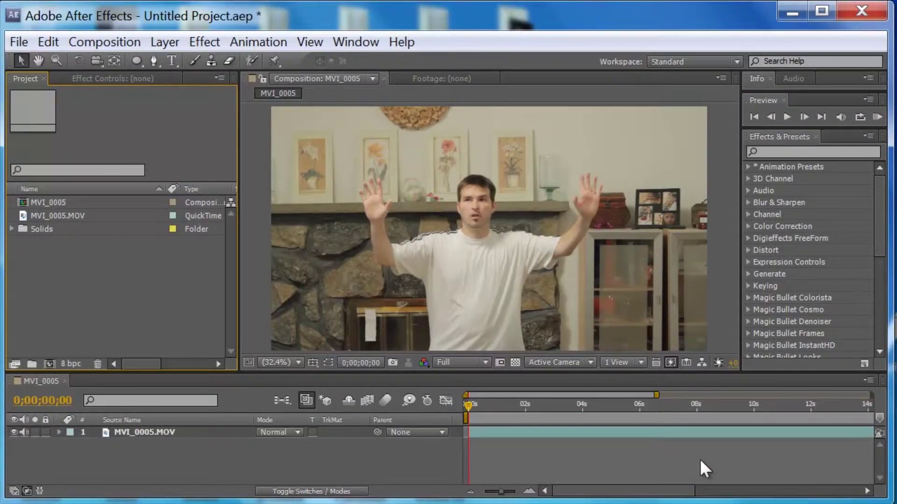
pyautogui.click(27, 39)
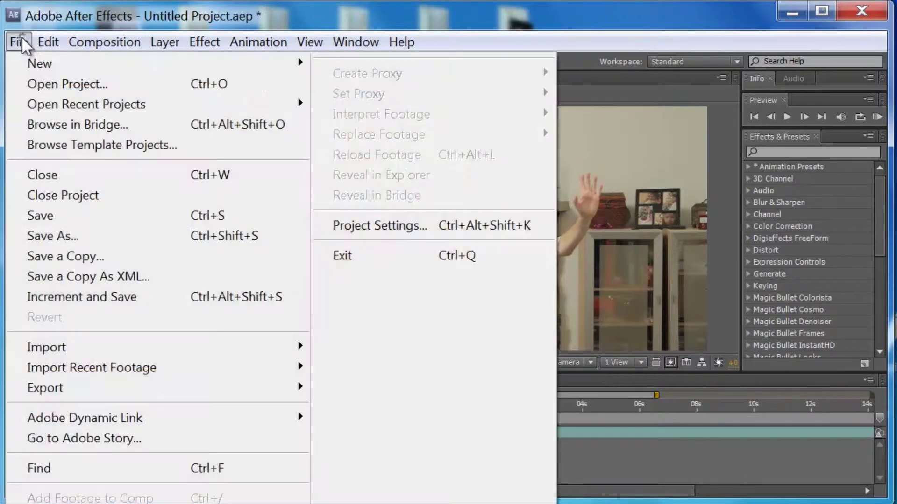
pyautogui.moveTo(243, 351)
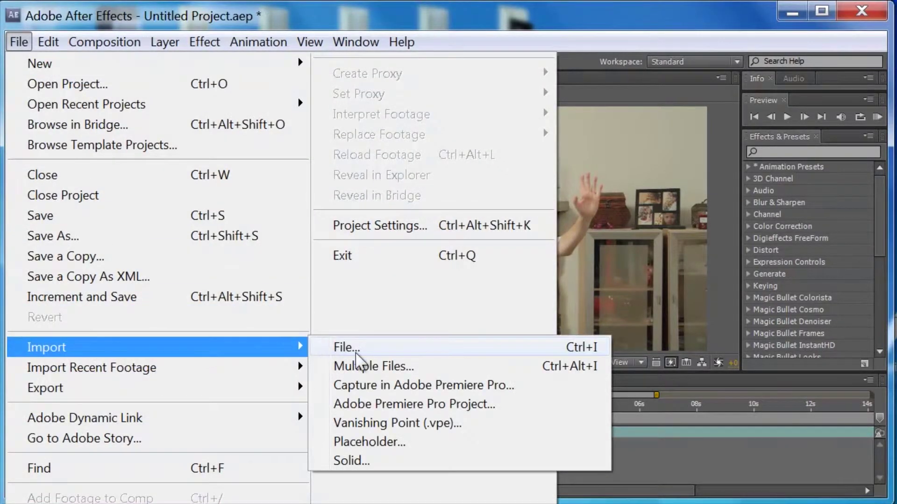
pyautogui.click(355, 352)
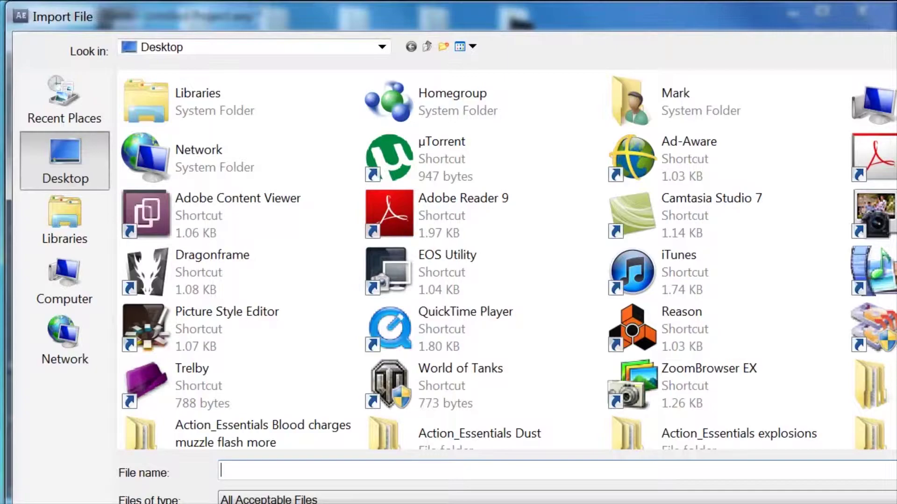
pyautogui.click(862, 10)
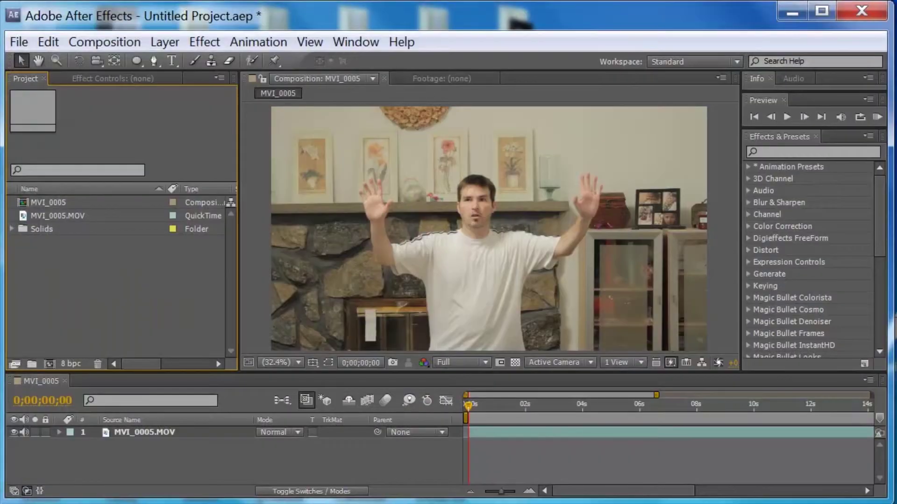
# Start a new 1920 x 1080 px solid in the MVI_0005 composition and set its colour to bright red
pyautogui.click(23, 202)
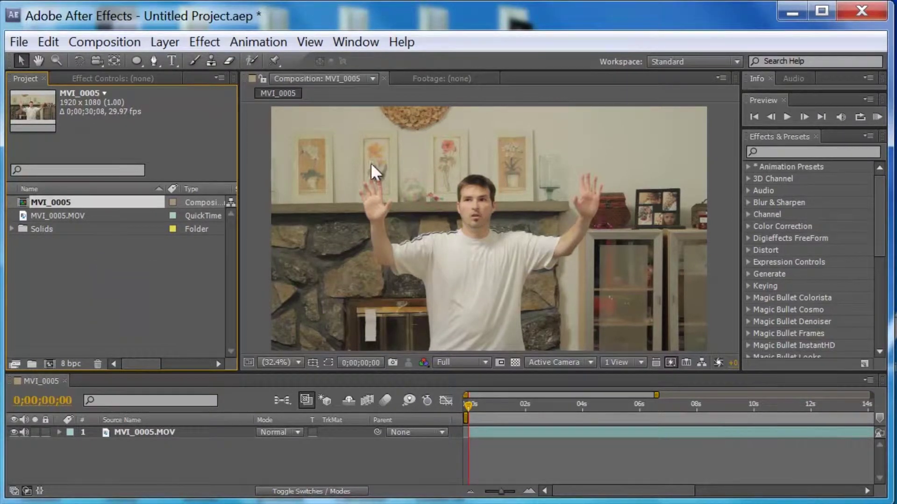
pyautogui.moveTo(482, 408); pyautogui.dragTo(459, 405)
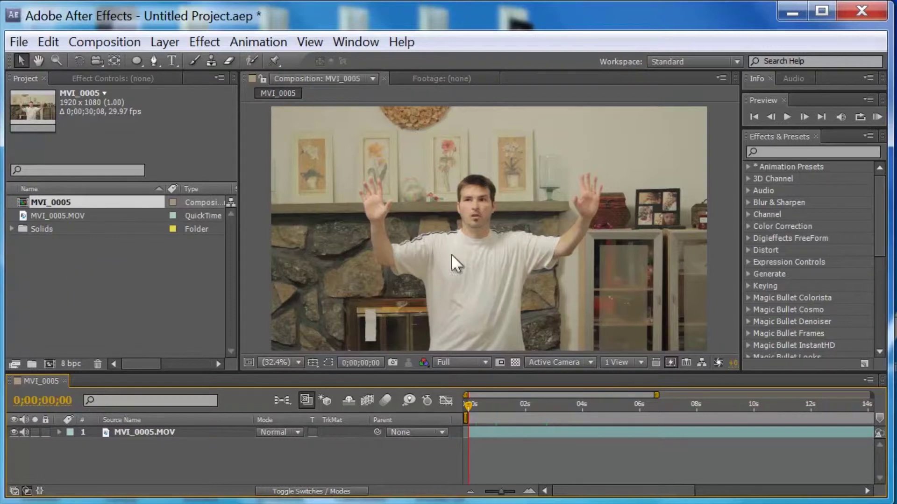
pyautogui.click(168, 50)
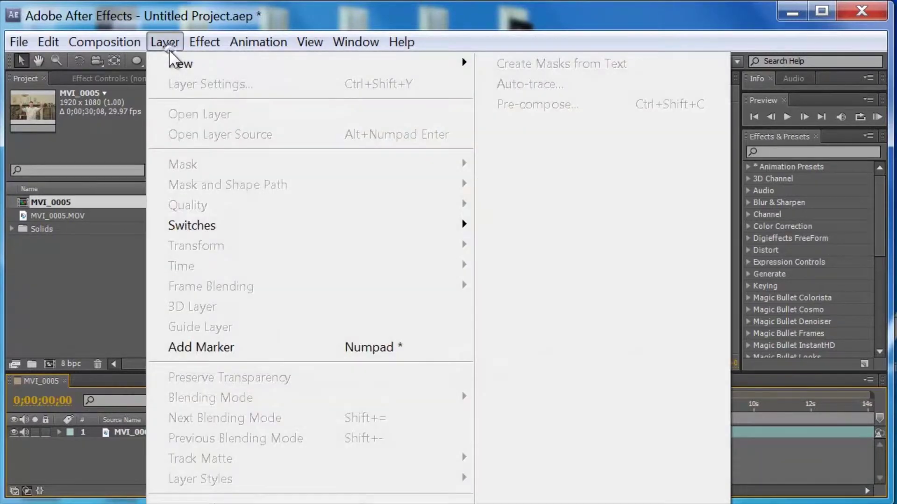
pyautogui.moveTo(322, 58)
pyautogui.click(532, 84)
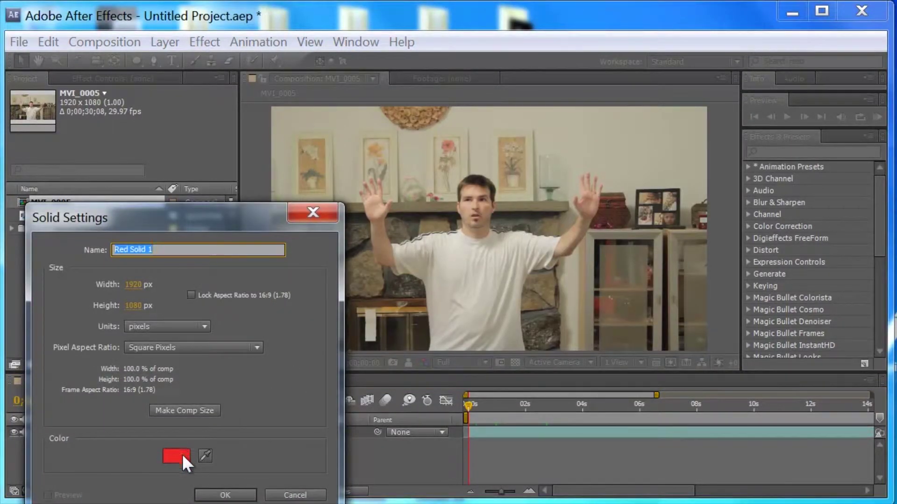
pyautogui.click(182, 454)
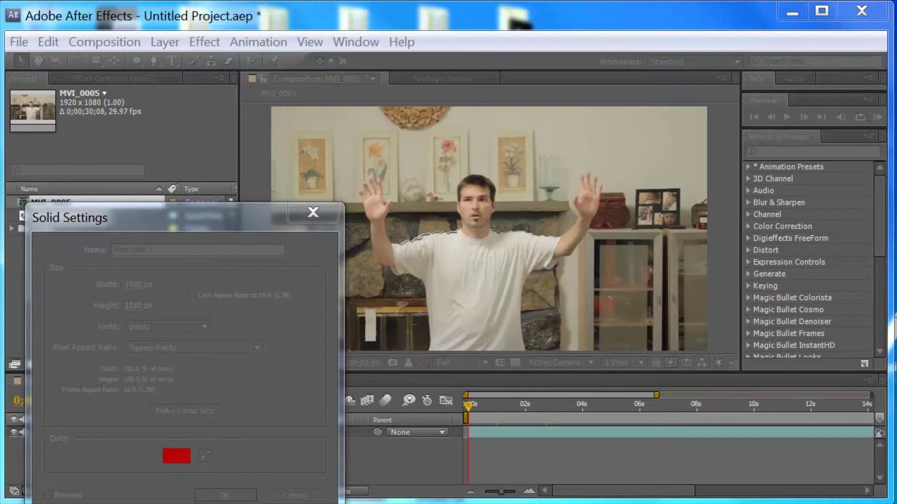
pyautogui.press('Return')
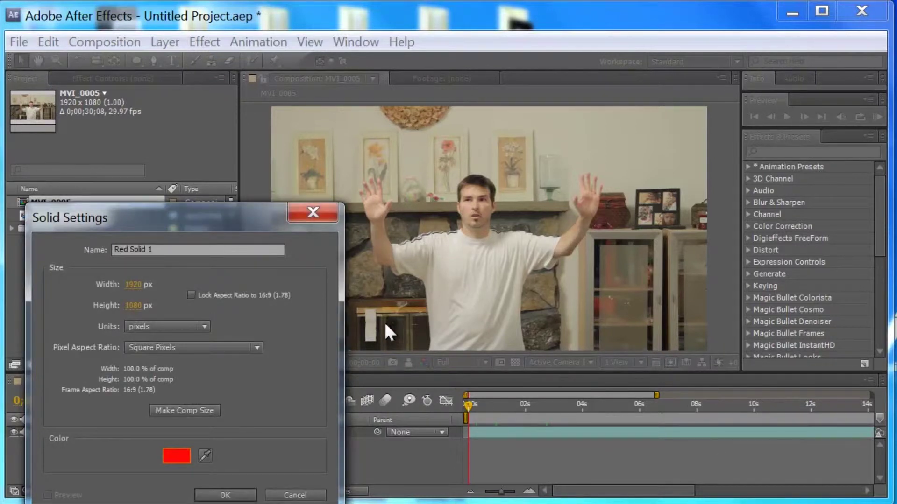
# Name the new solid "sight" and create it
pyautogui.click(236, 254)
pyautogui.press('BackSpace')
pyautogui.press('BackSpace')
pyautogui.press('BackSpace')
pyautogui.press('BackSpace')
pyautogui.press('BackSpace')
pyautogui.press('BackSpace')
pyautogui.press('BackSpace')
pyautogui.press('BackSpace')
pyautogui.press('BackSpace')
pyautogui.press('BackSpace')
pyautogui.press('BackSpace')
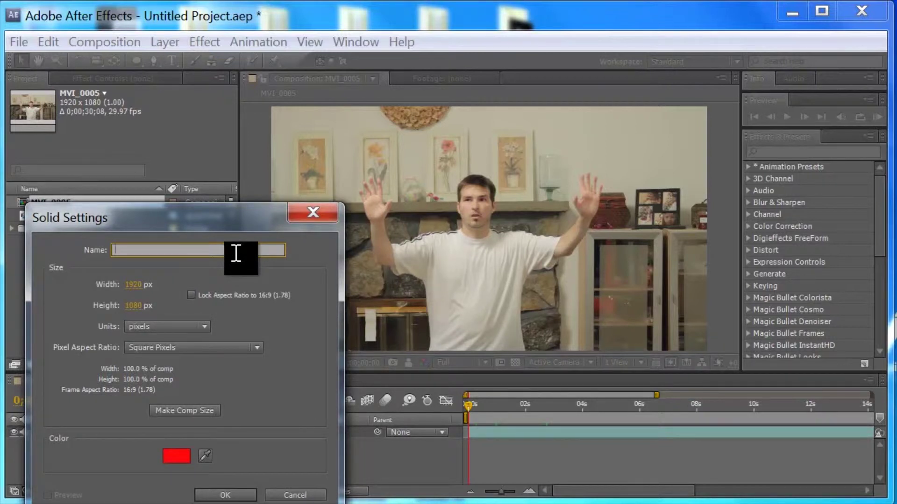
pyautogui.write('sight')
pyautogui.click(216, 494)
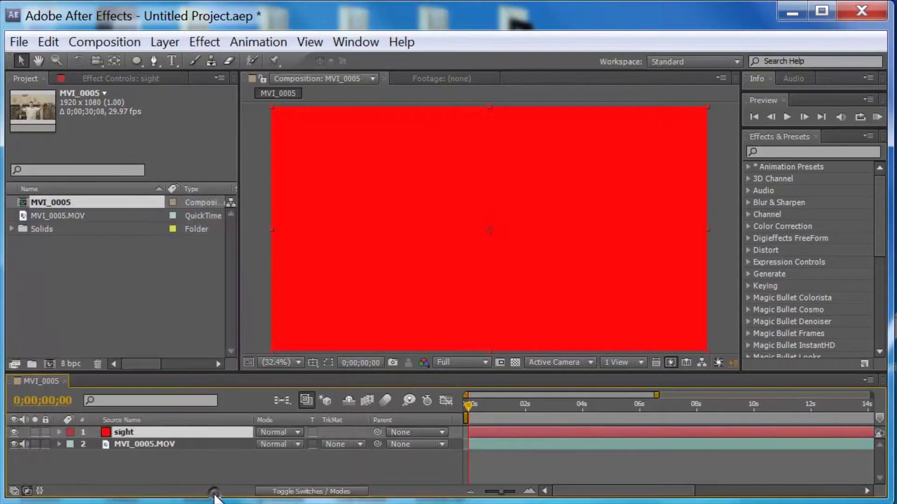
# Hide the sight layer in the composition while keeping it selected
pyautogui.click(15, 431)
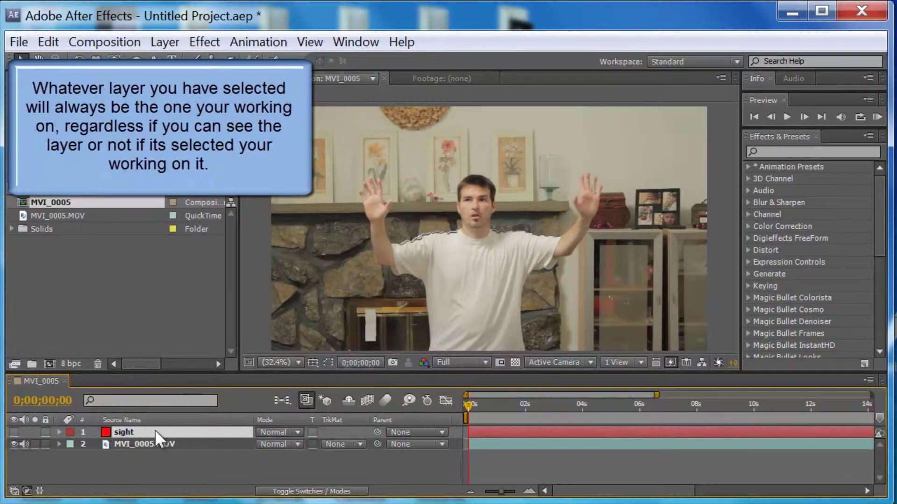
pyautogui.click(12, 432)
pyautogui.click(12, 432)
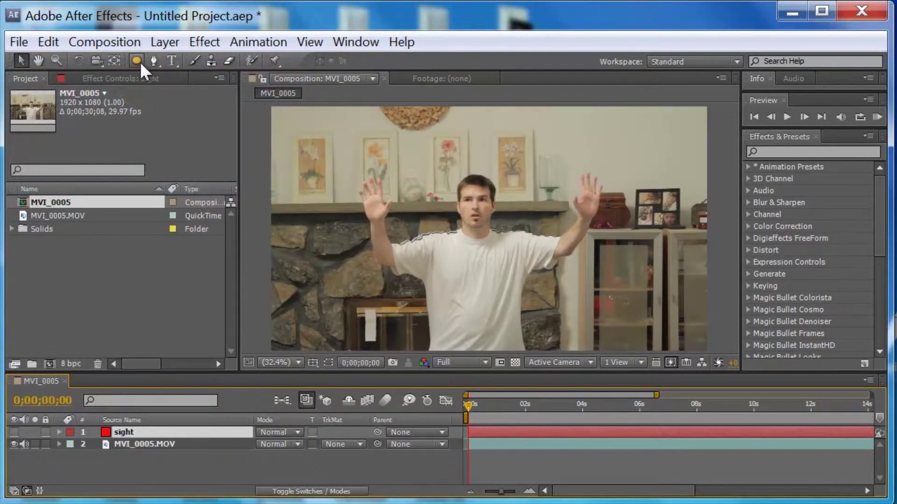
# Draw a small circular ellipse mask on the sight layer over the man's chest and make the layer visible again
pyautogui.click(140, 62)
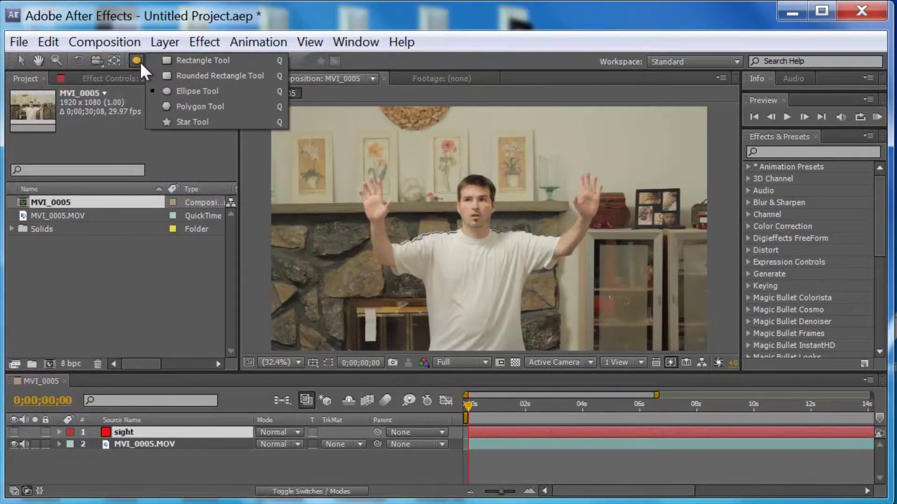
pyautogui.click(164, 90)
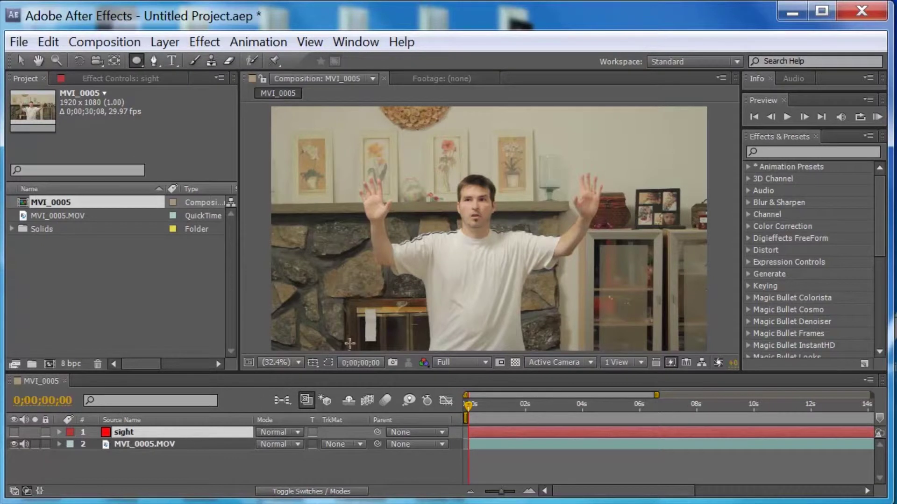
pyautogui.moveTo(455, 264); pyautogui.dragTo(481, 288)
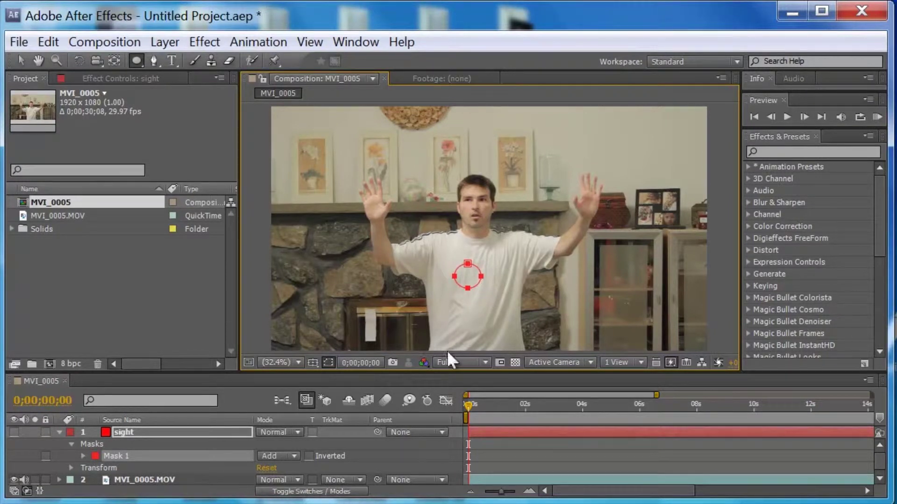
pyautogui.click(13, 431)
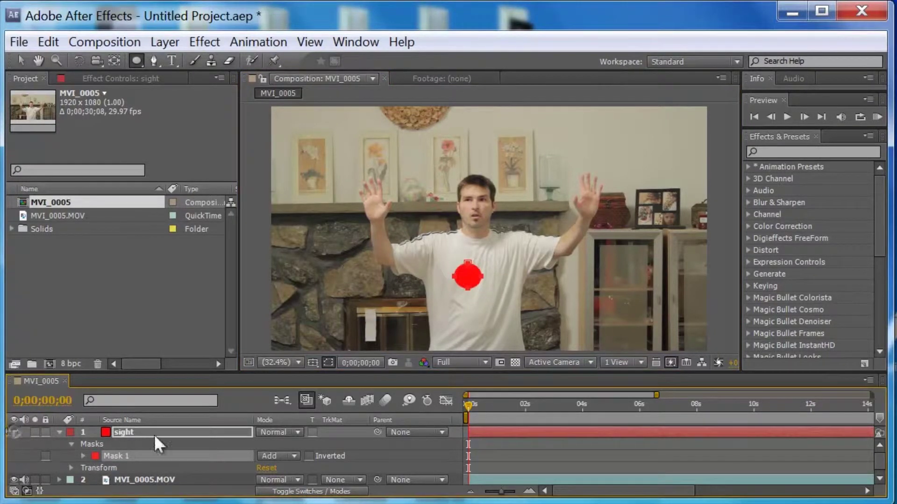
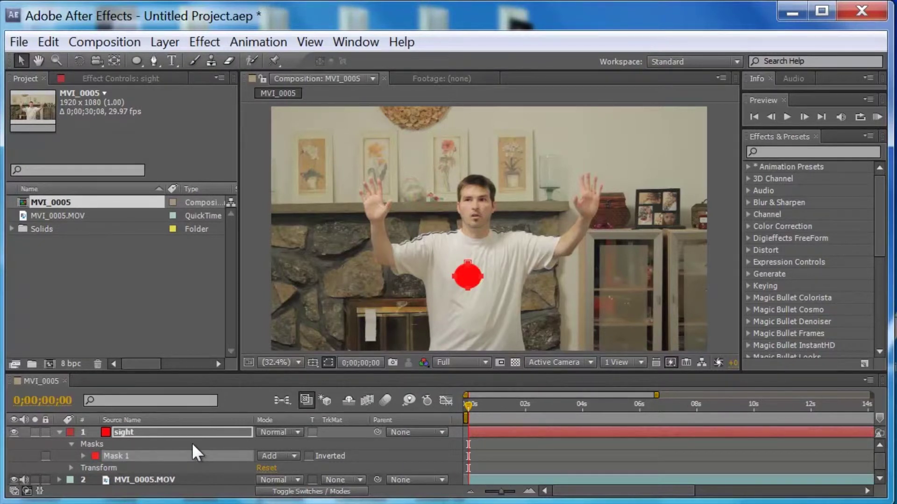
# Scale the sight layer down to 17% and move the small red dot onto the middle of the man's chest
pyautogui.click(880, 478)
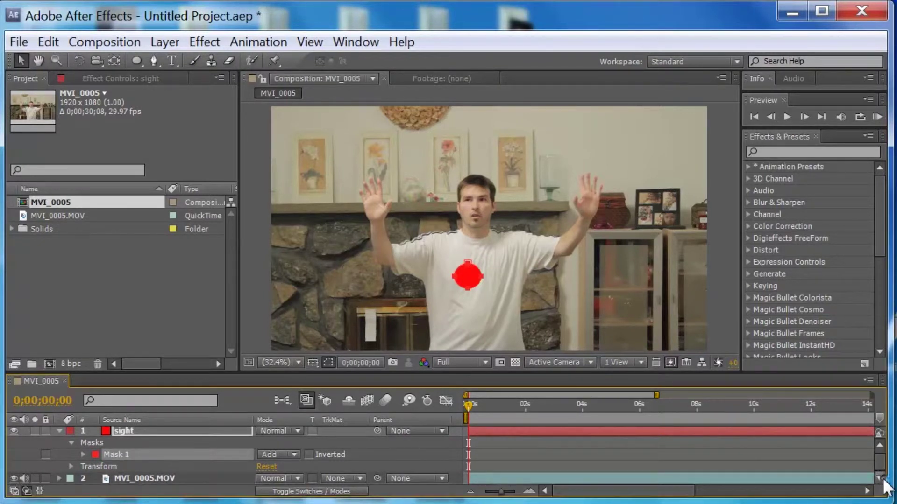
pyautogui.click(207, 427)
pyautogui.press('s')
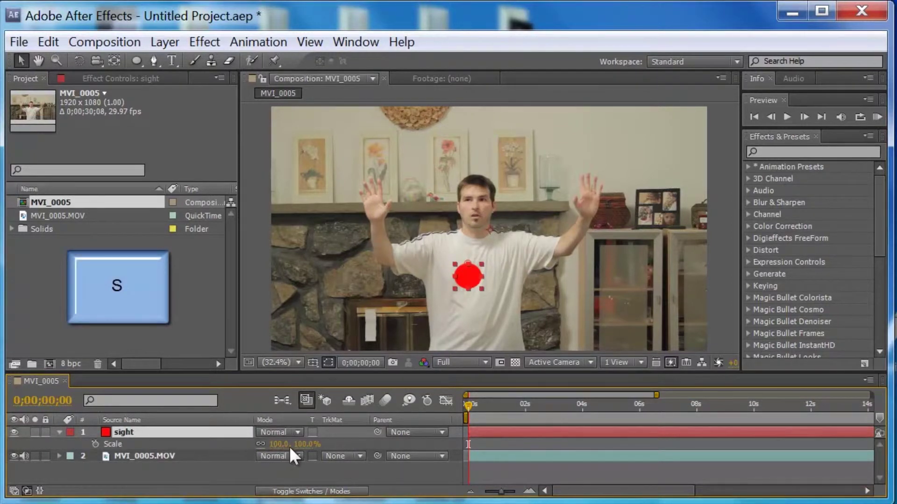
pyautogui.moveTo(292, 444); pyautogui.dragTo(262, 444)
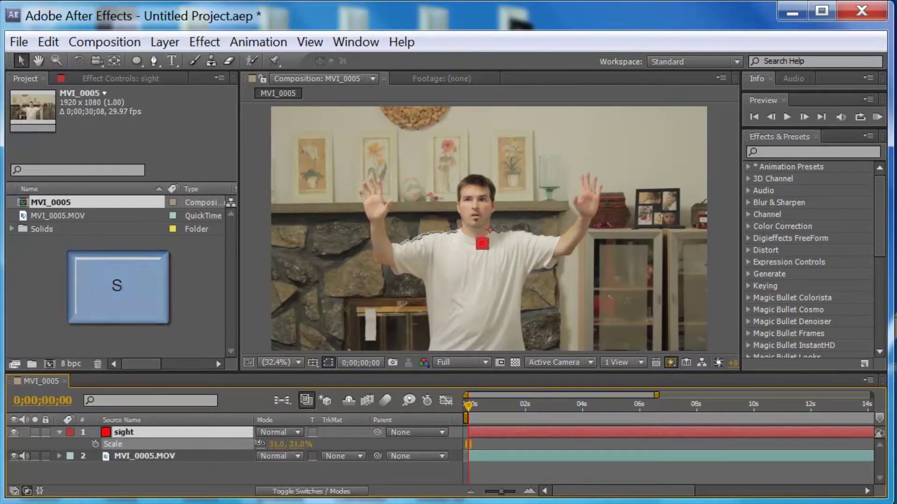
pyautogui.click(162, 455)
pyautogui.click(142, 430)
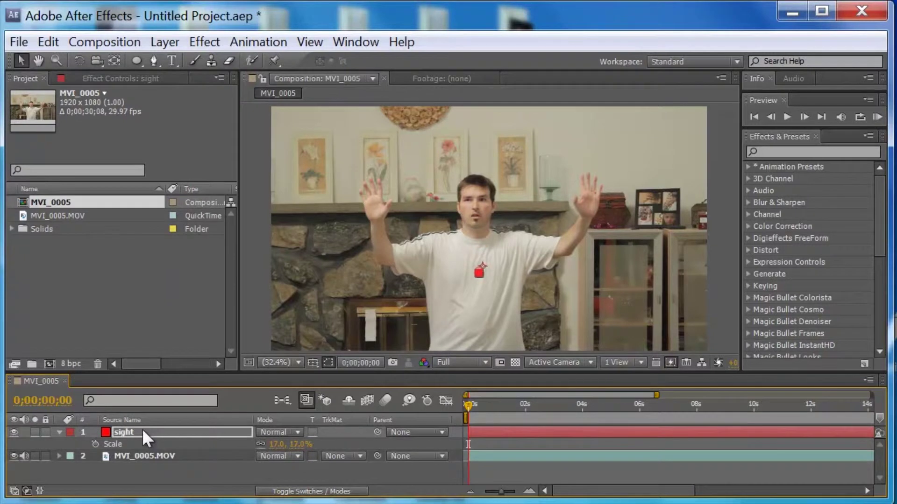
pyautogui.click(163, 457)
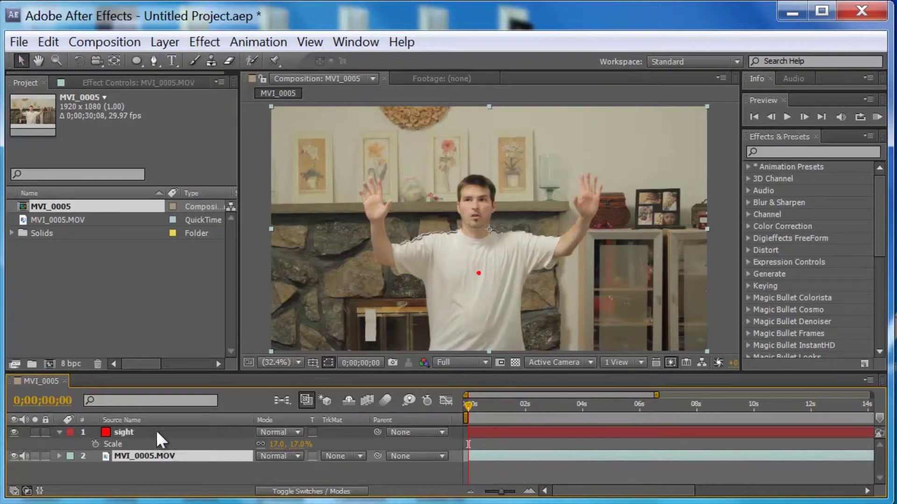
# Apply a Fast Blur effect to the sight layer with a Blurriness of 25
pyautogui.click(124, 432)
pyautogui.click(204, 42)
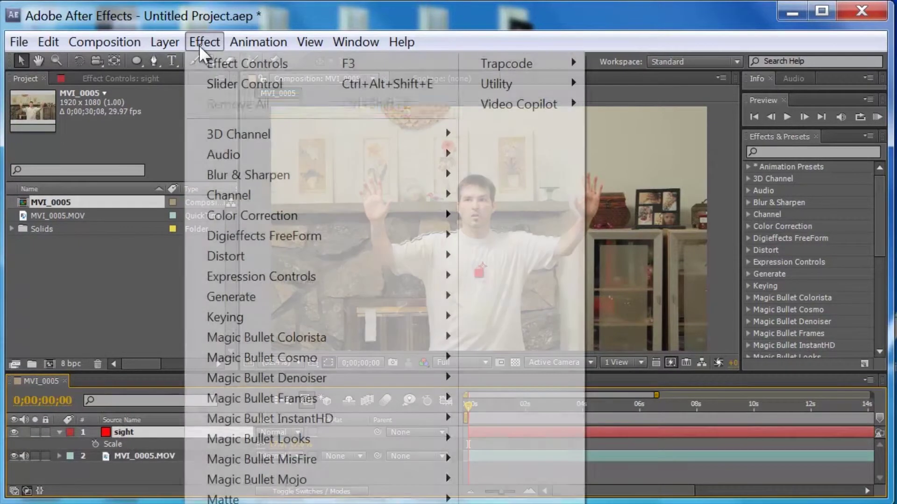
pyautogui.click(490, 256)
pyautogui.click(153, 467)
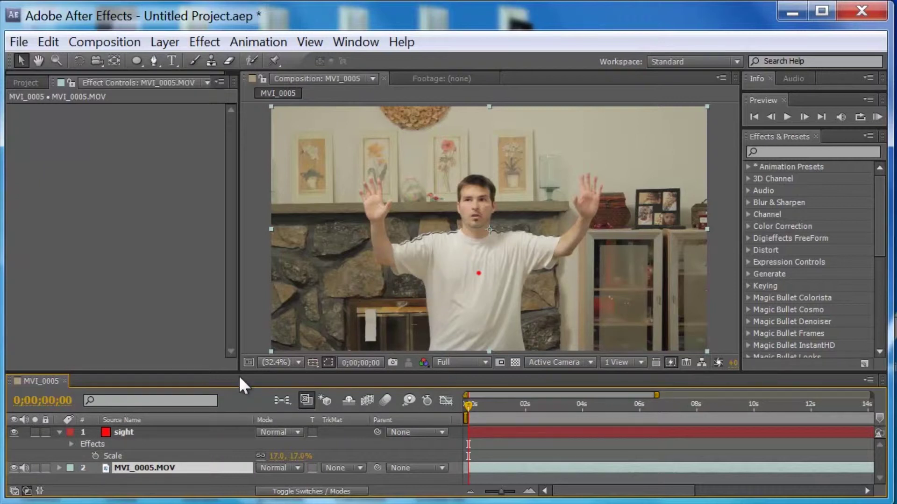
# Preview the blurred dot over the footage and check the sight layer's Fast Blur settings in the timeline
pyautogui.click(877, 117)
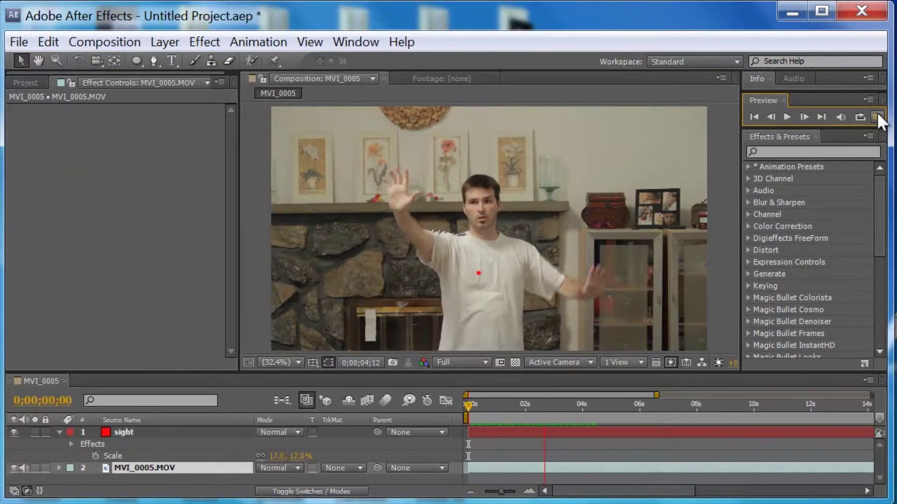
pyautogui.click(876, 116)
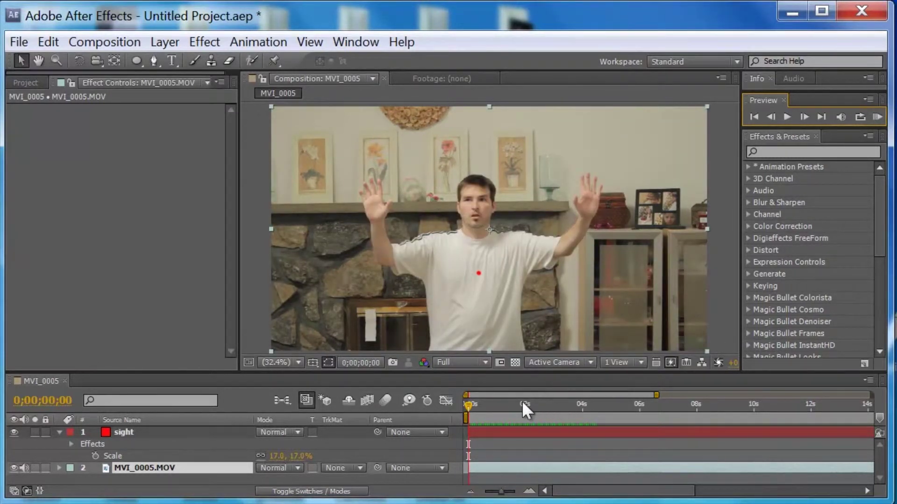
pyautogui.click(72, 445)
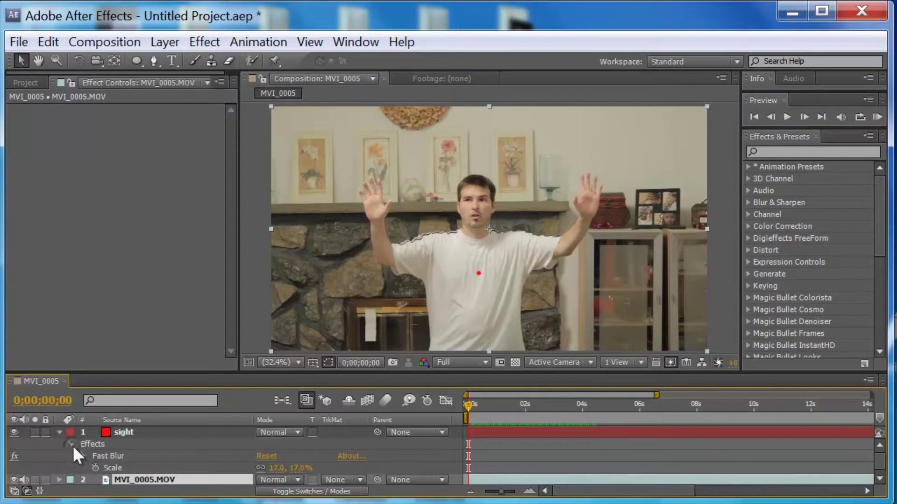
pyautogui.click(85, 458)
pyautogui.scroll(1, 85, 459)
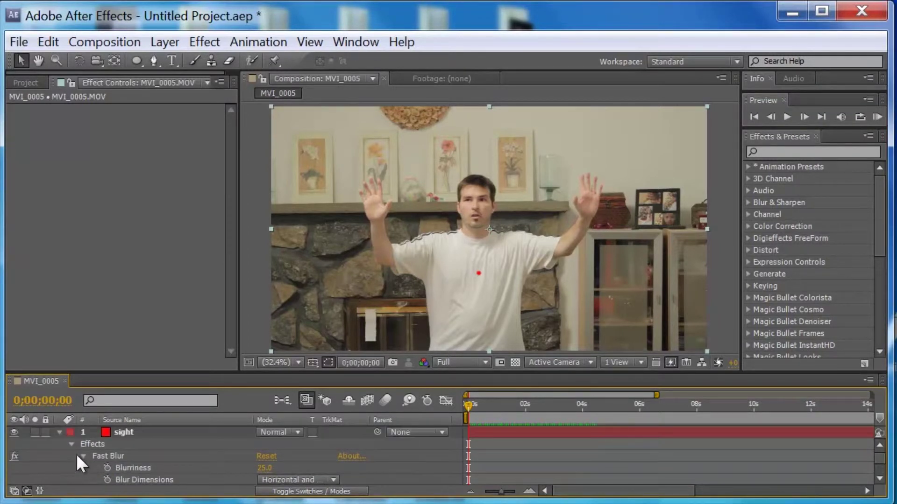
pyautogui.click(70, 444)
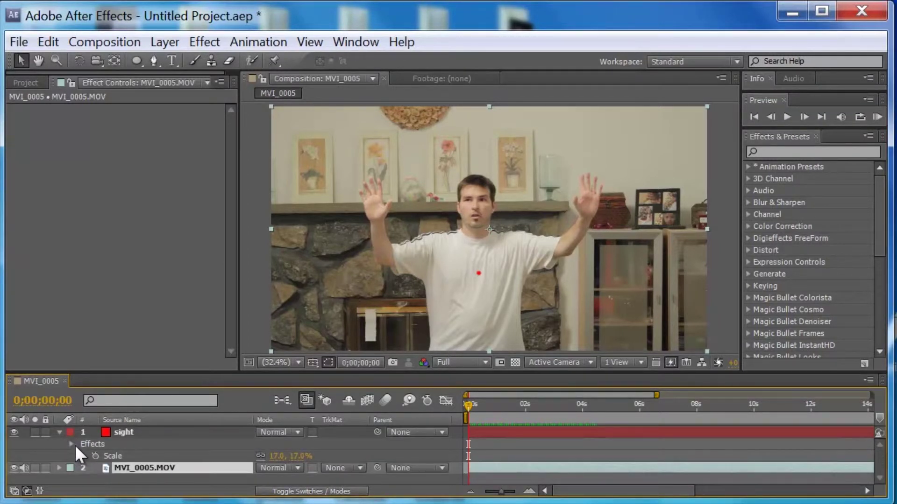
# Add the expression wiggle(3,25) to the sight layer's Position and preview the dot's movement
pyautogui.press('p')
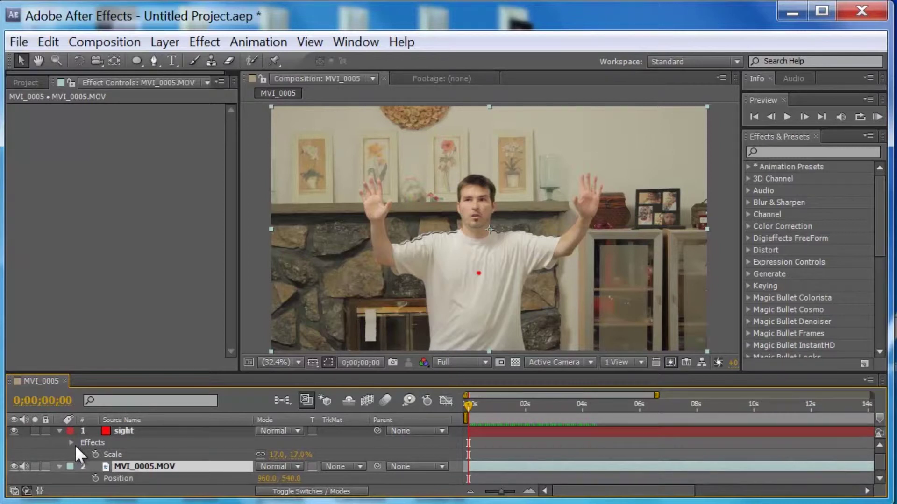
pyautogui.click(110, 433)
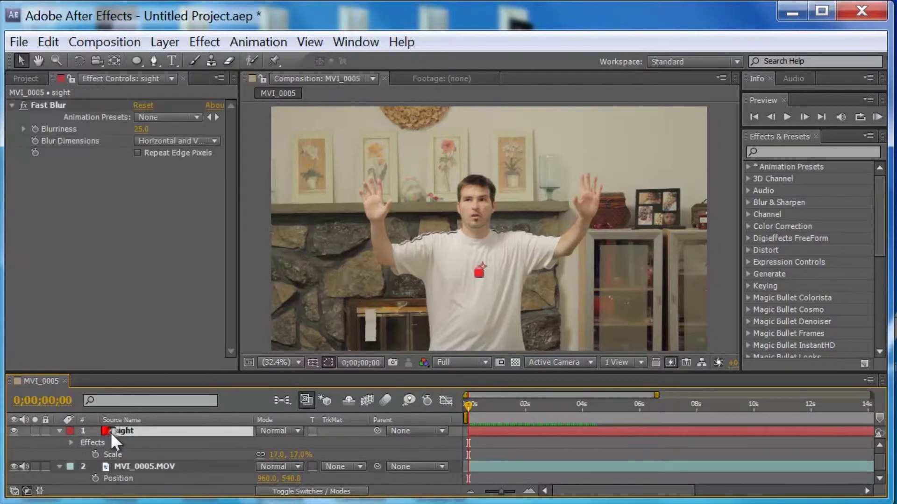
pyautogui.press('p')
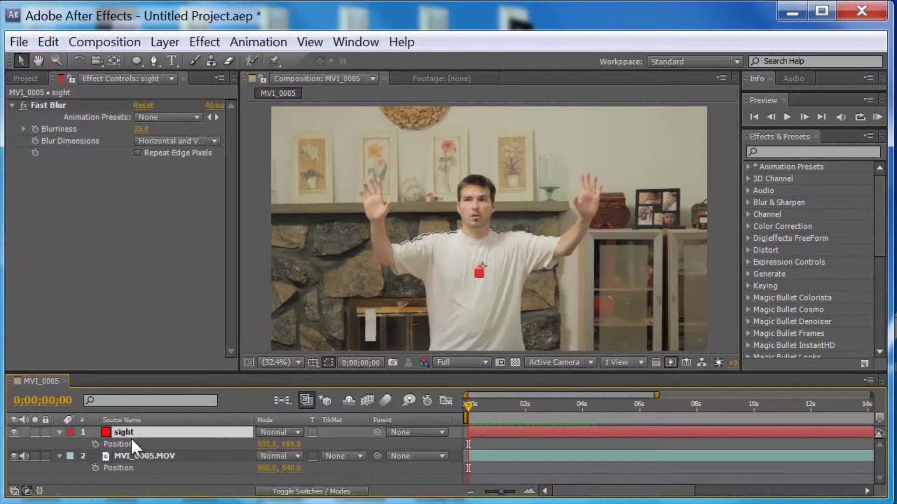
pyautogui.keyDown('alt'); pyautogui.click(94, 443); pyautogui.keyUp('alt')
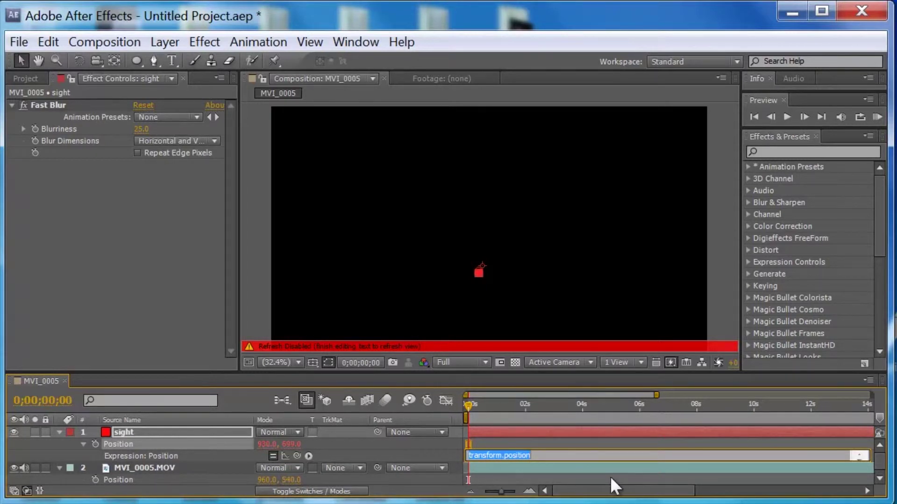
pyautogui.write('wiggle')
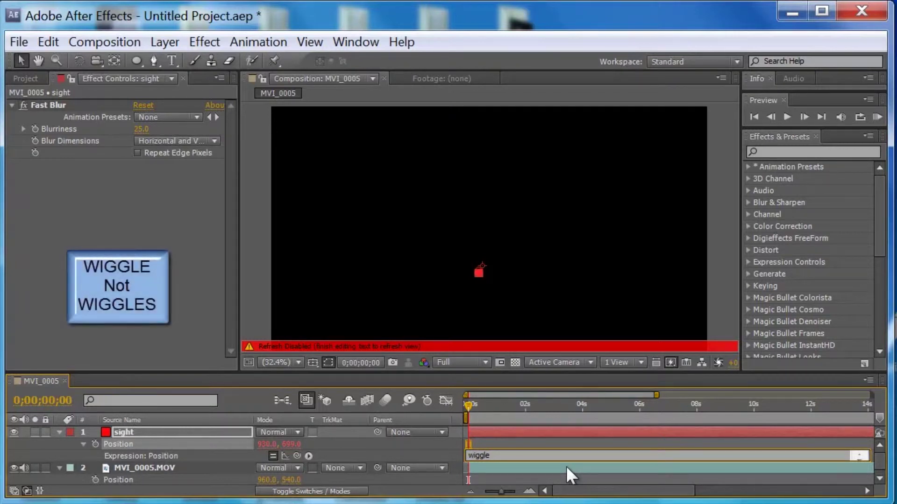
pyautogui.write('(')
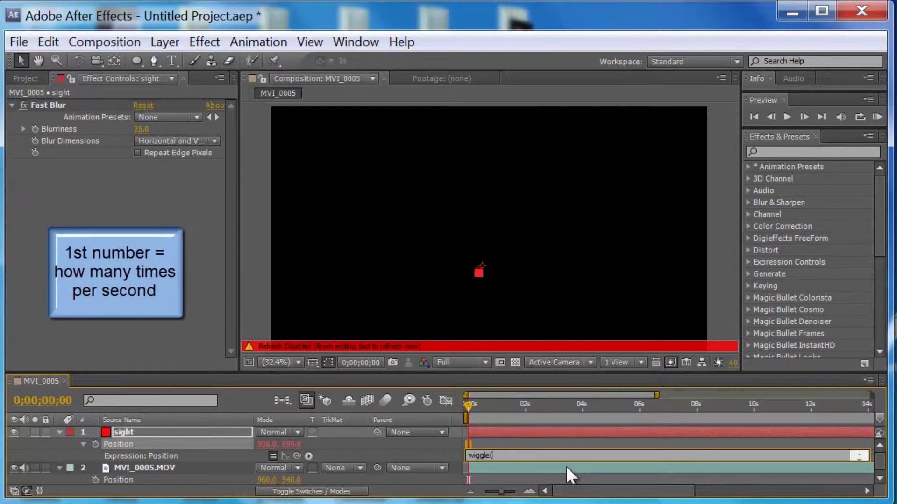
pyautogui.write('3,')
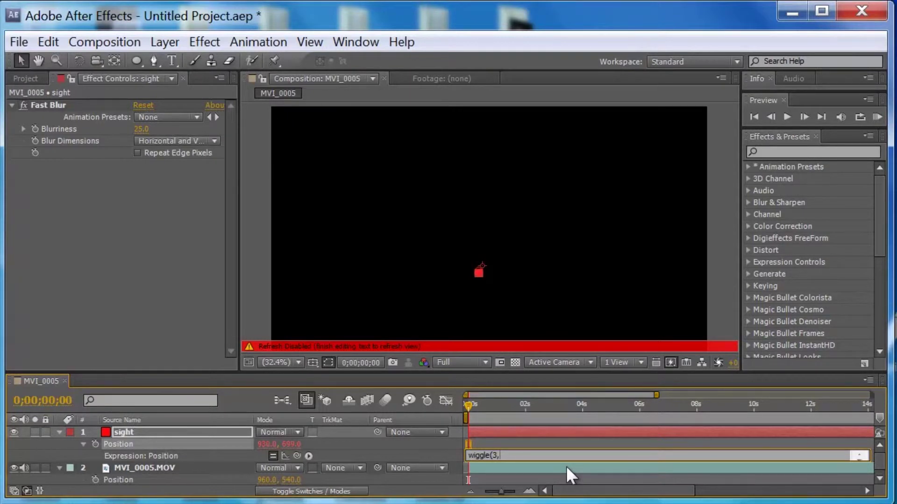
pyautogui.write('25')
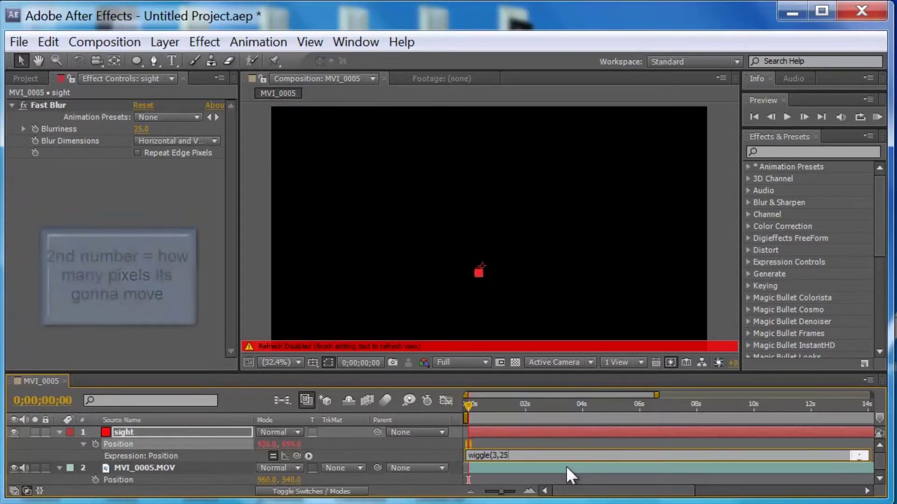
pyautogui.write(')')
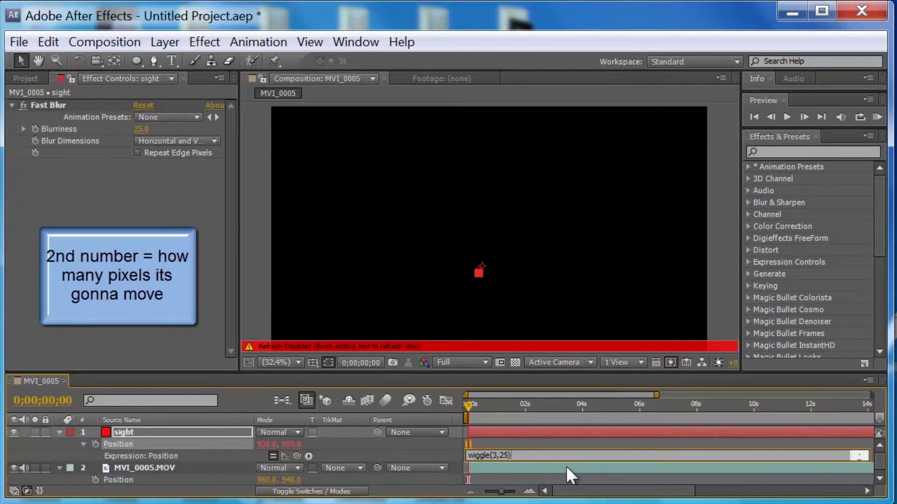
pyautogui.click(160, 332)
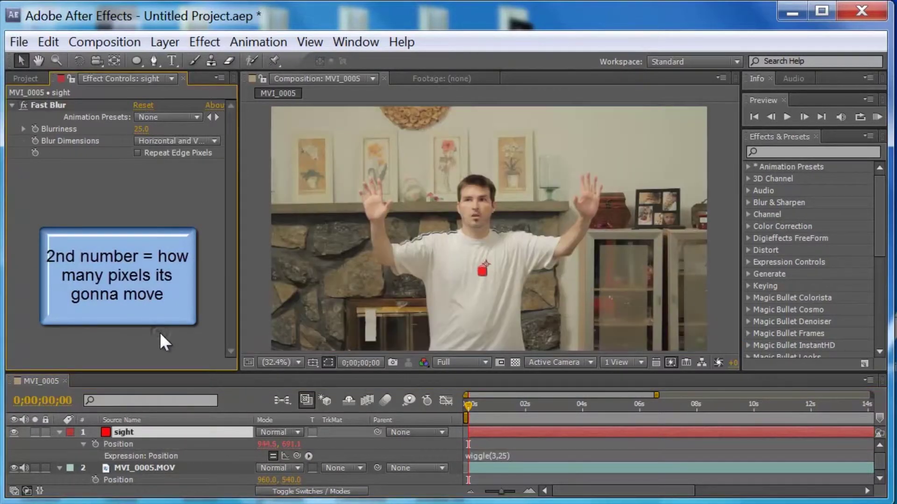
pyautogui.click(873, 117)
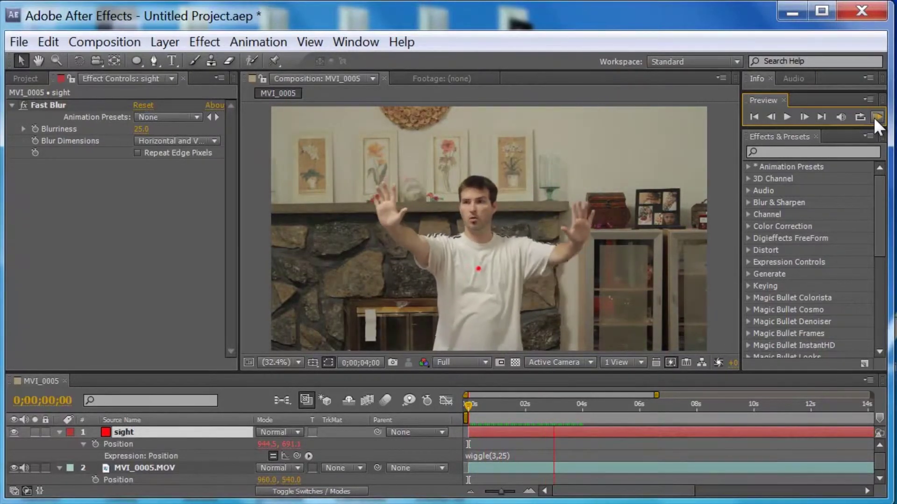
pyautogui.click(877, 117)
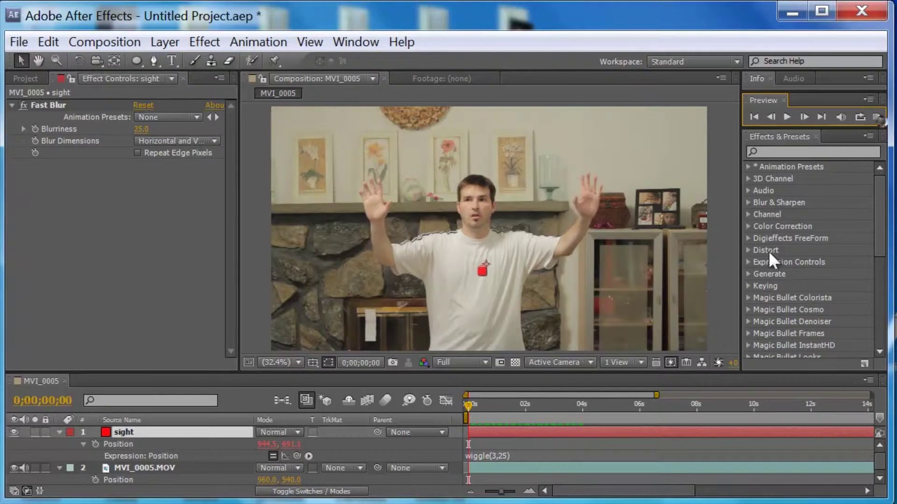
# Change the sight layer's Position expression to wiggle(3,15) and preview the dot's movement
pyautogui.click(502, 456)
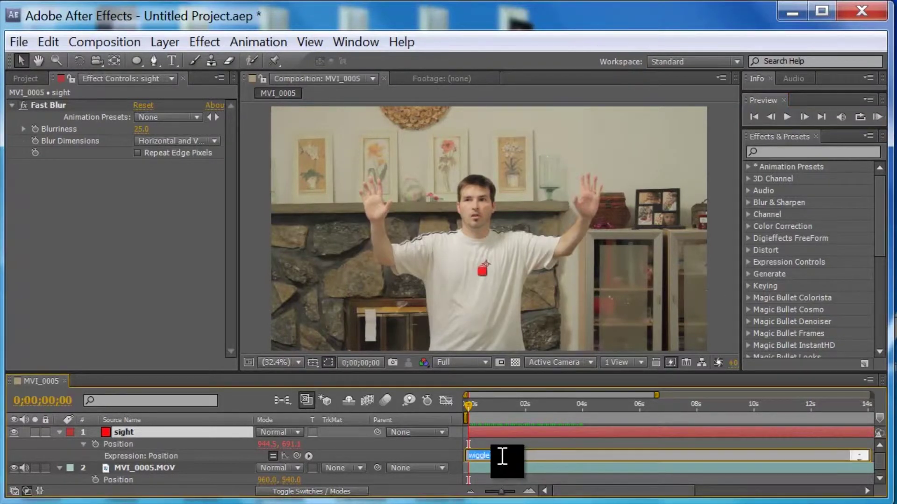
pyautogui.click(502, 456)
pyautogui.press('BackSpace')
pyautogui.write('15)')
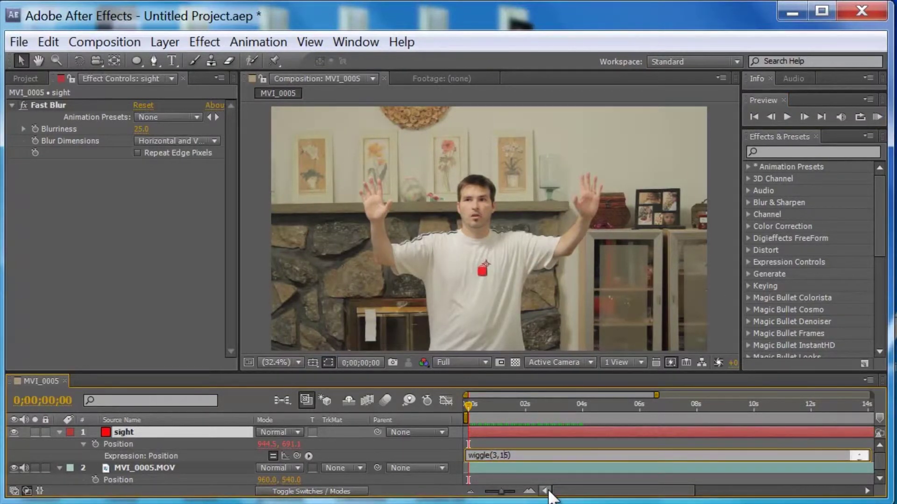
pyautogui.click(174, 261)
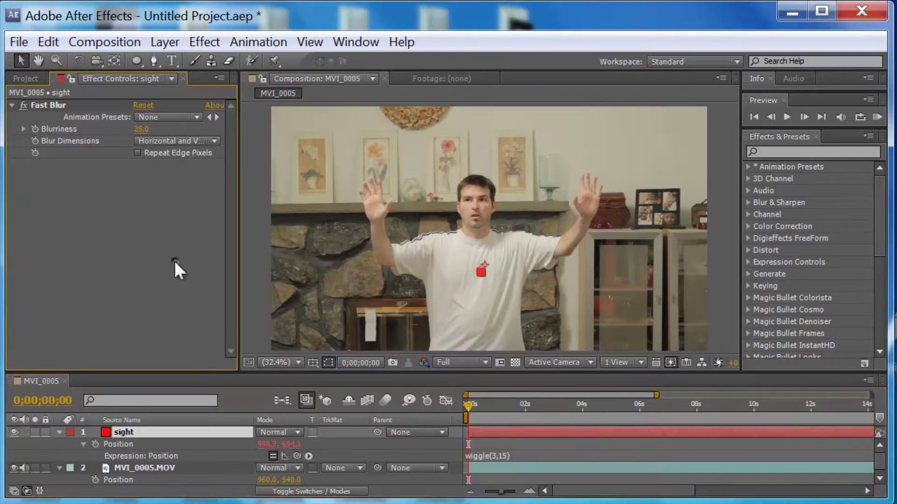
pyautogui.click(876, 117)
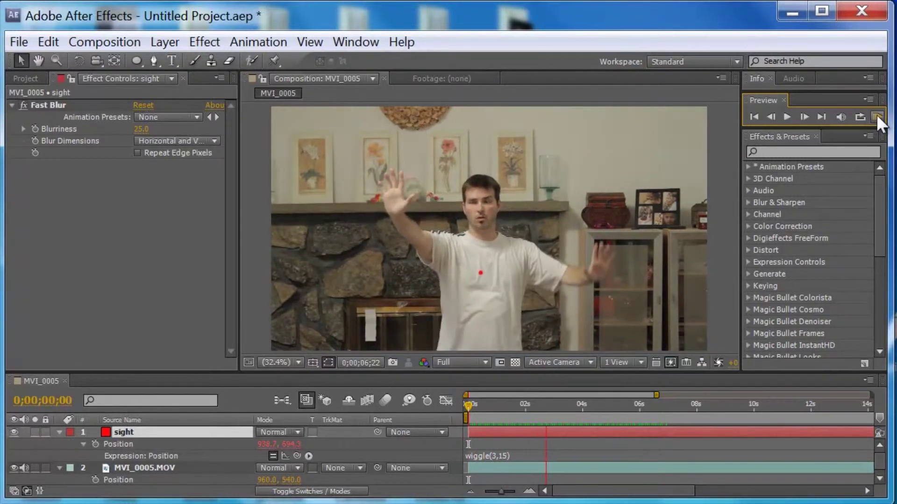
pyautogui.click(877, 114)
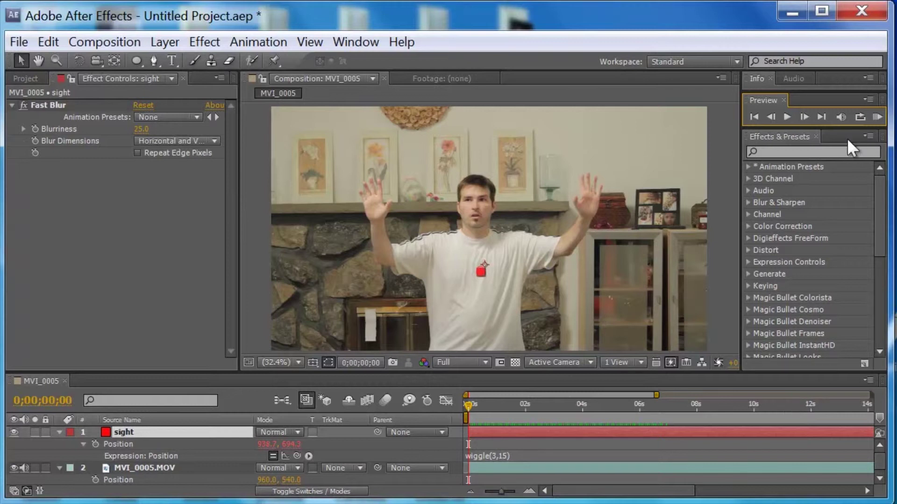
# Apply a Slider Control expression effect to the sight layer
pyautogui.click(128, 433)
pyautogui.click(204, 41)
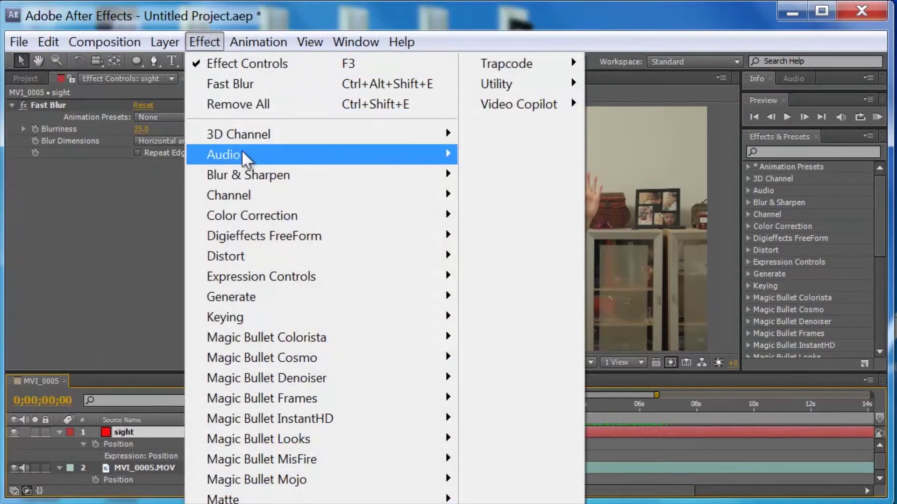
pyautogui.moveTo(279, 276)
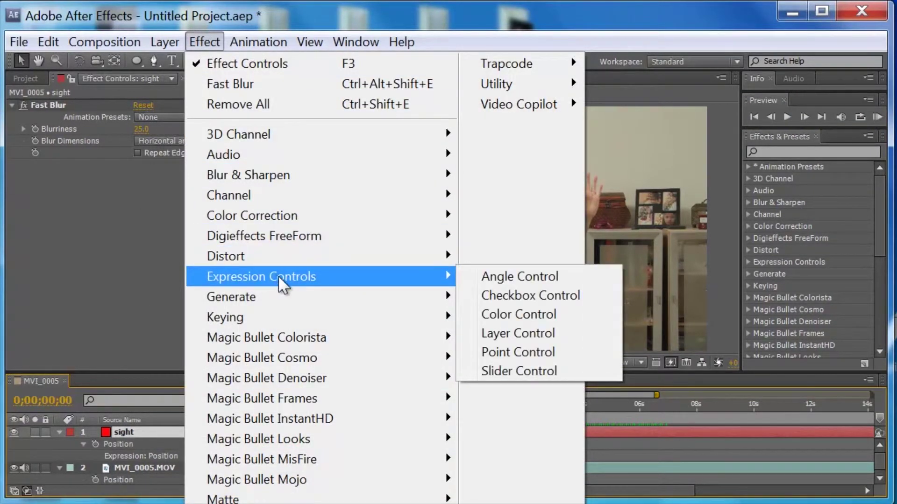
pyautogui.click(512, 370)
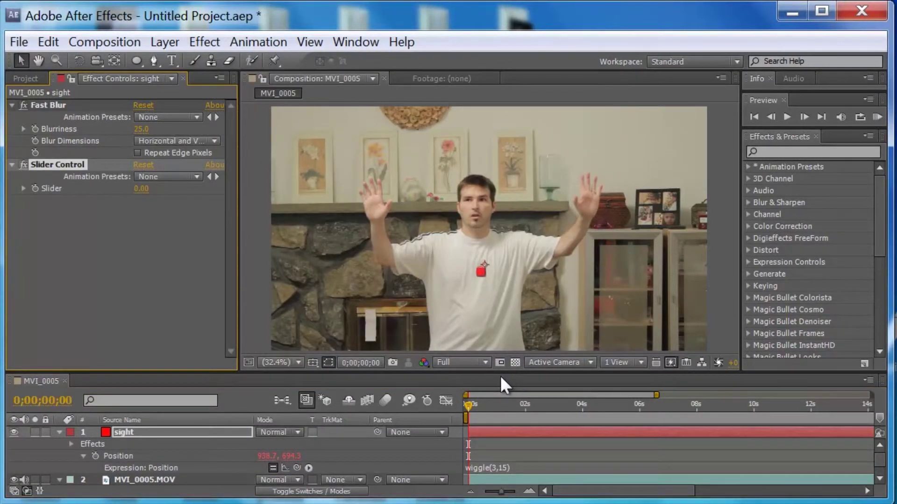
# Replace the second wiggle value in the Position expression with a link to the Slider Control's Slider and preview it
pyautogui.click(500, 469)
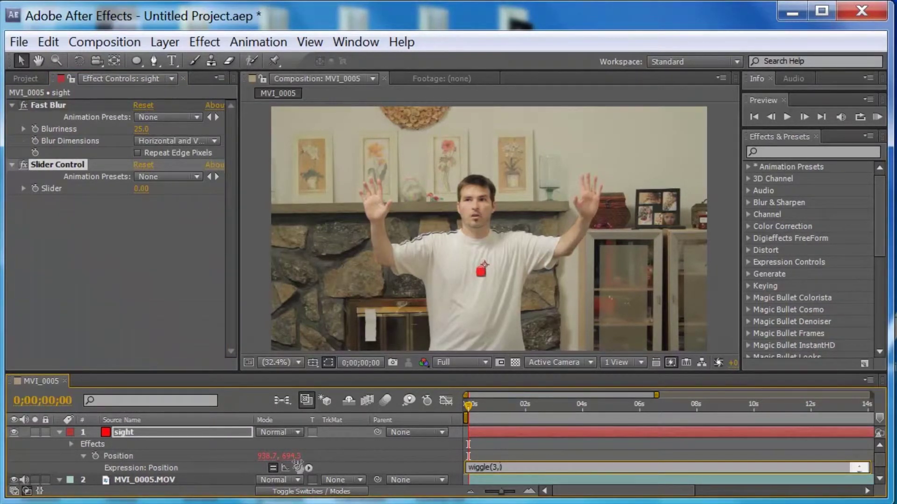
pyautogui.moveTo(297, 468); pyautogui.dragTo(54, 190)
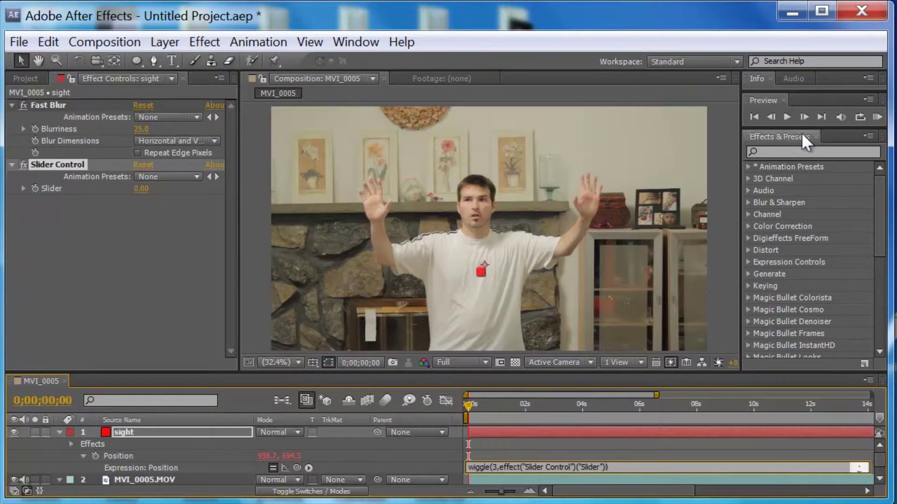
pyautogui.click(877, 117)
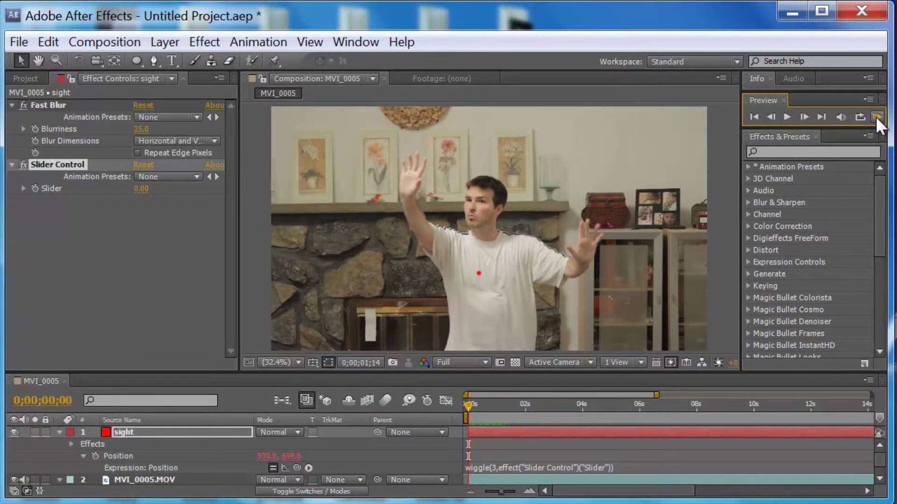
pyautogui.click(875, 117)
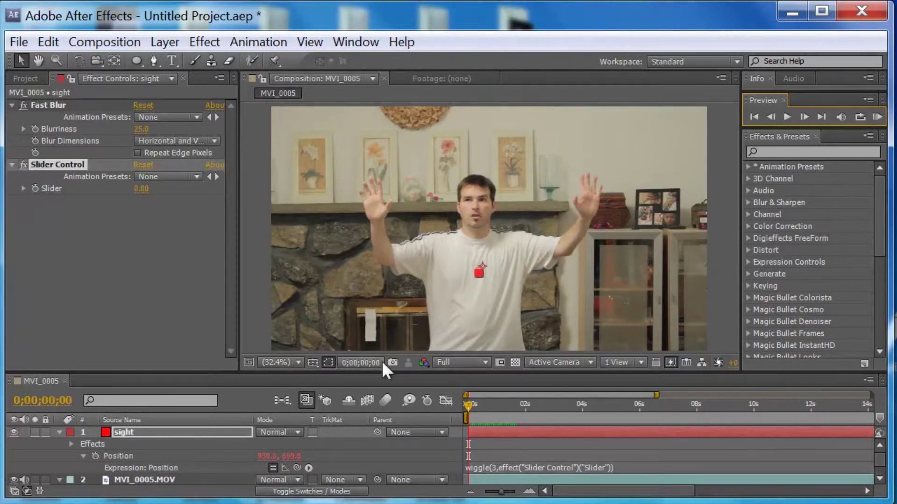
# Enable keyframing for the Slider at the first frame, set it to 25, and preview the dot's movement
pyautogui.click(36, 187)
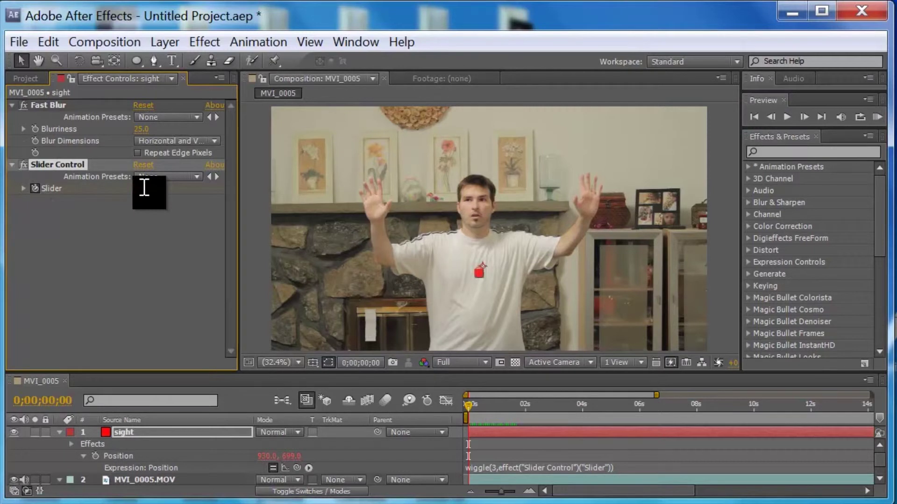
pyautogui.click(193, 240)
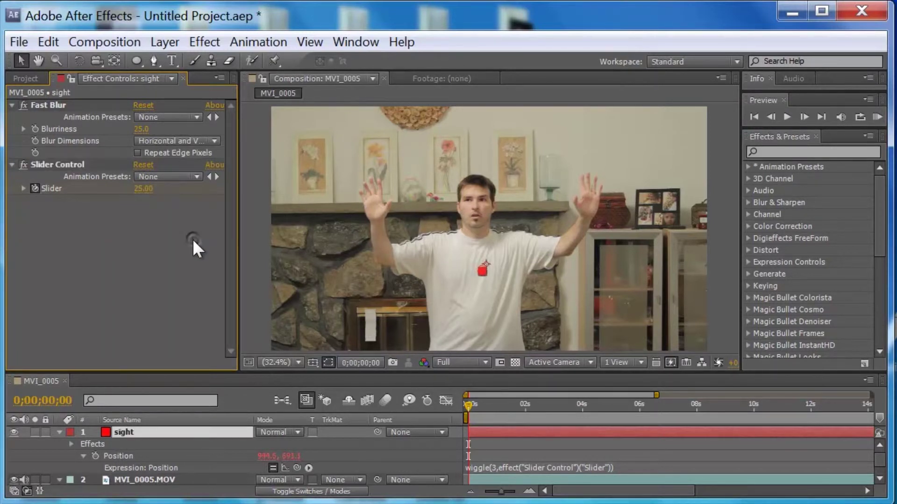
pyautogui.click(876, 114)
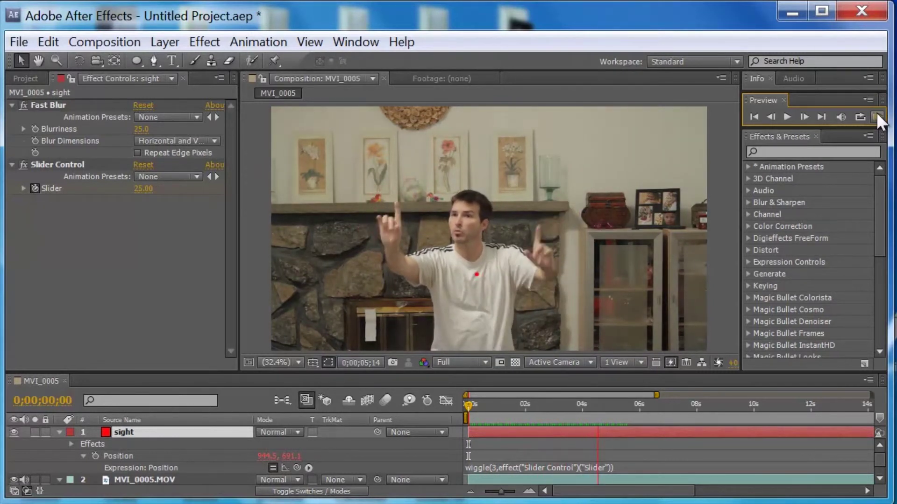
pyautogui.click(876, 112)
# Reveal the sight layer's Slider in the timeline and add a keyframe holding 25 at 0;00;00;29
pyautogui.click(24, 188)
pyautogui.click(35, 188)
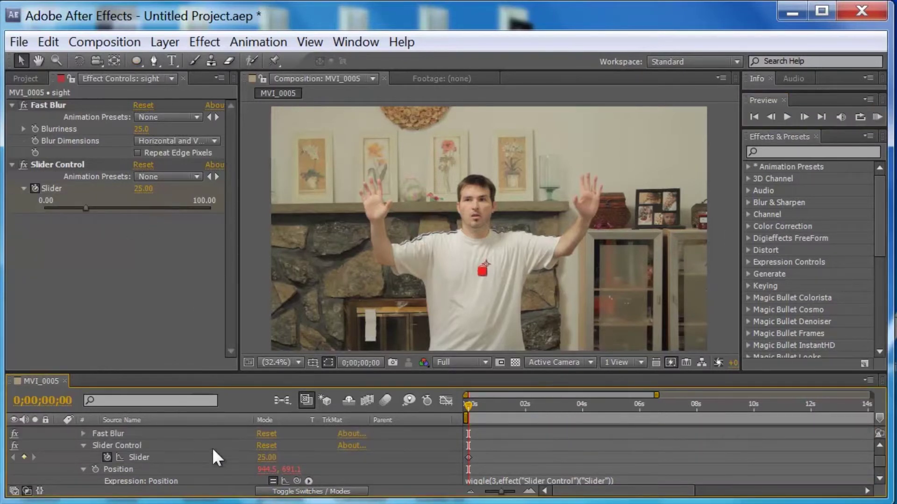
pyautogui.scroll(2, 150, 462)
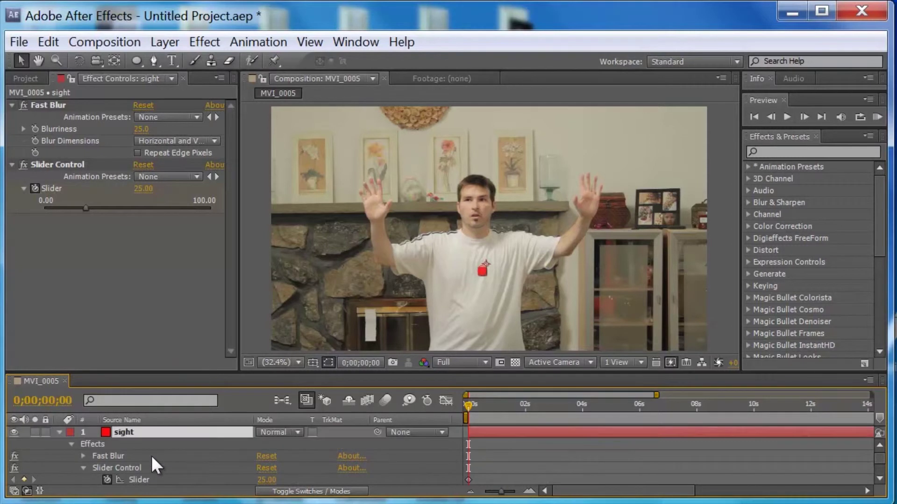
pyautogui.scroll(-3, 96, 472)
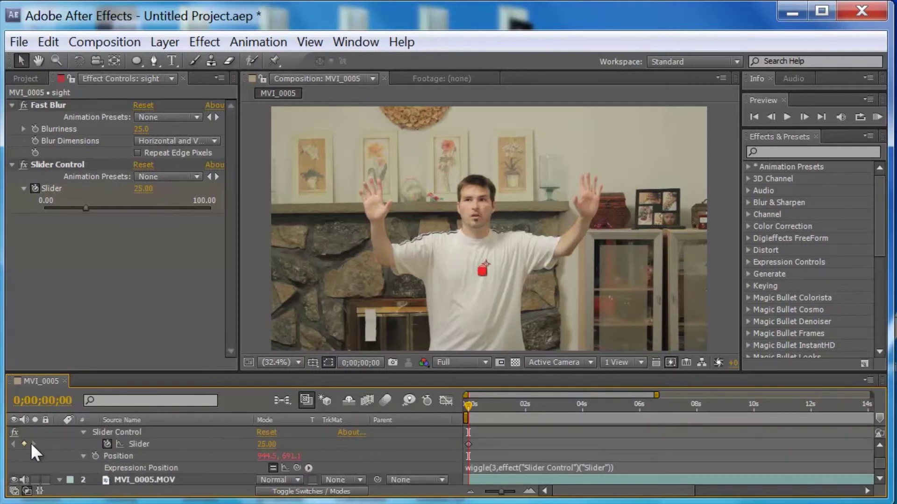
pyautogui.moveTo(467, 403); pyautogui.dragTo(483, 406)
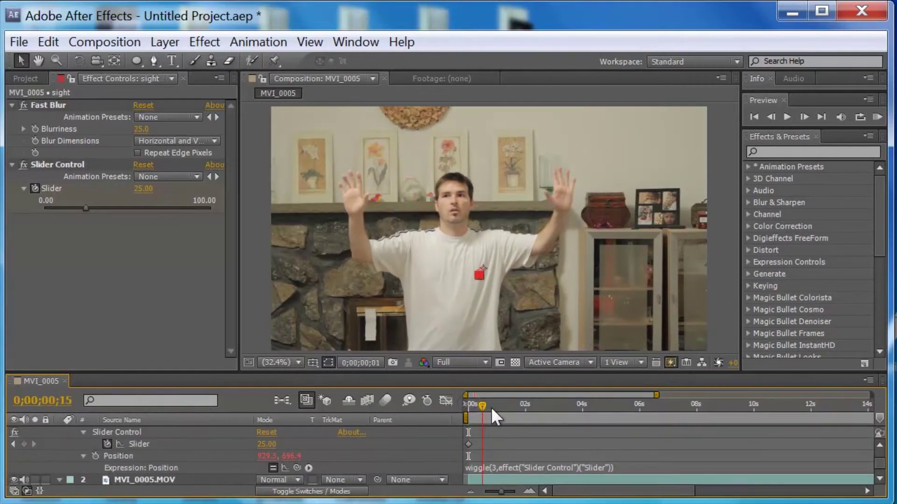
pyautogui.click(495, 406)
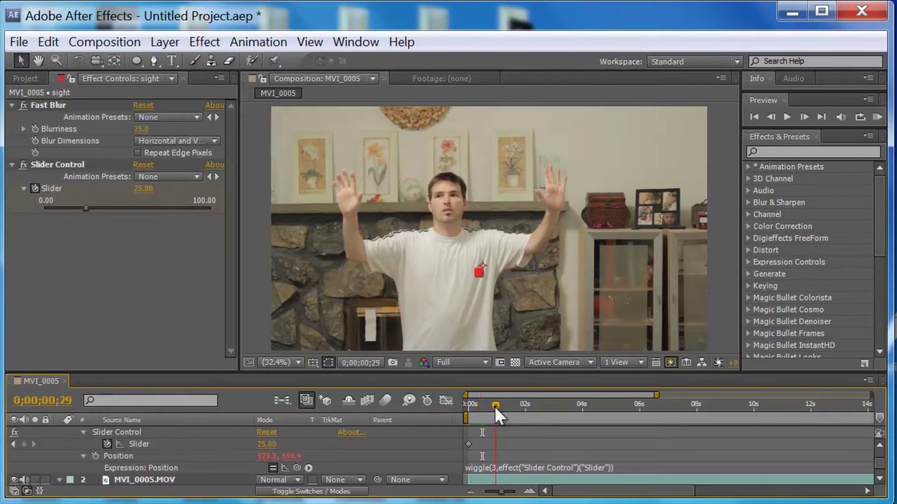
pyautogui.click(22, 443)
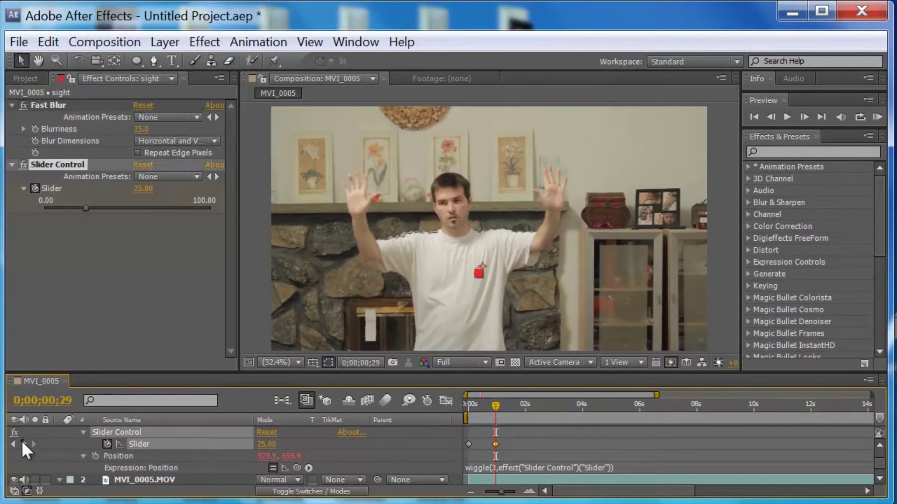
# Set the Slider to about 10 at 0;00;01;24 and preview the animated wiggle from near the start
pyautogui.moveTo(496, 404); pyautogui.dragTo(520, 403)
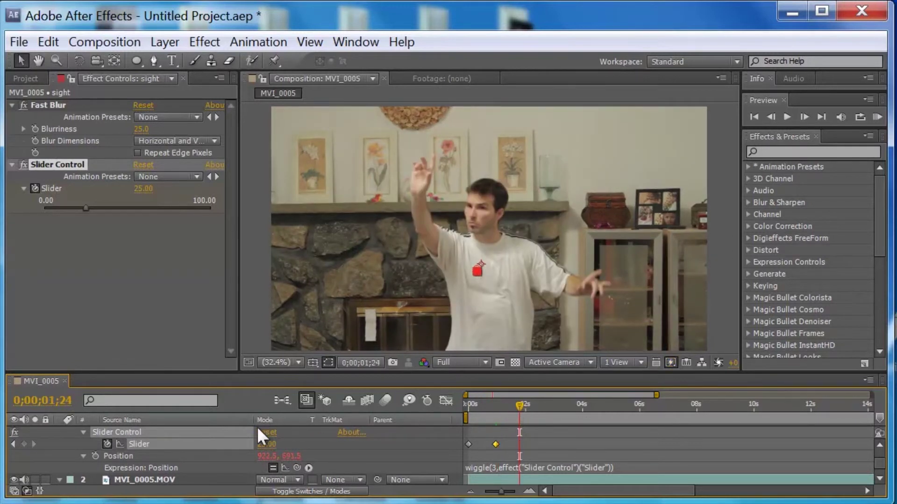
pyautogui.moveTo(68, 209); pyautogui.dragTo(60, 208)
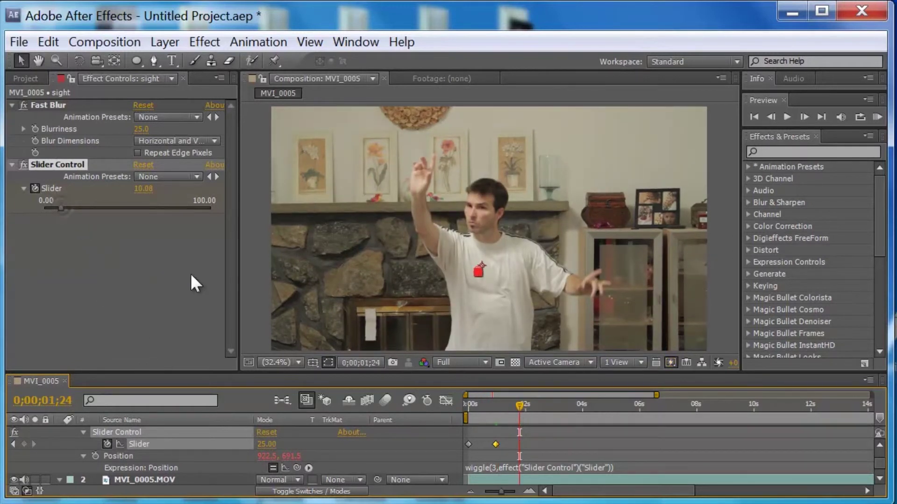
pyautogui.press('pageup')
pyautogui.moveTo(490, 417); pyautogui.dragTo(469, 422)
pyautogui.click(876, 117)
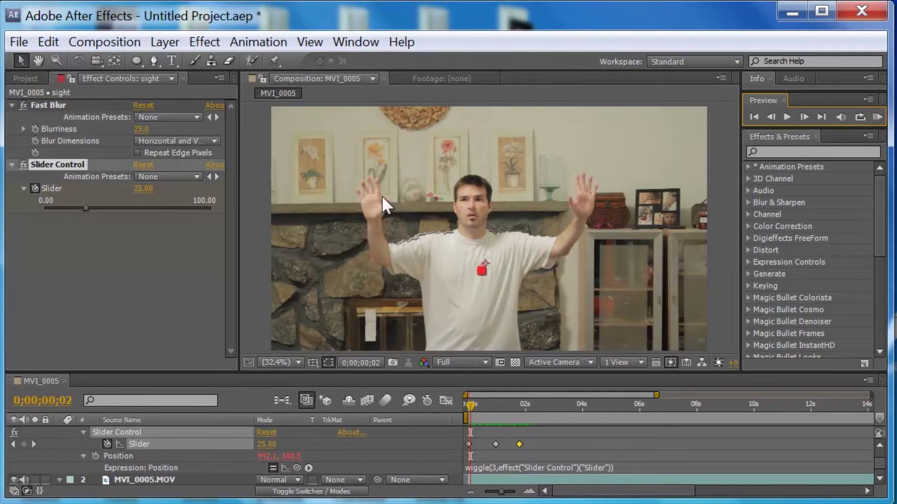
# Select the MVI_0005.MOV layer and bring its Slider Control and Position expression into view in the timeline
pyautogui.click(170, 476)
pyautogui.scroll(-2, 177, 469)
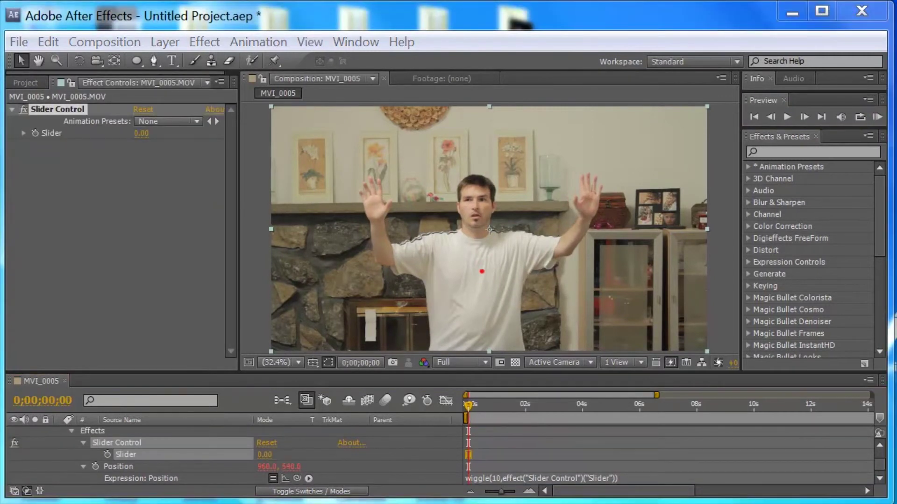